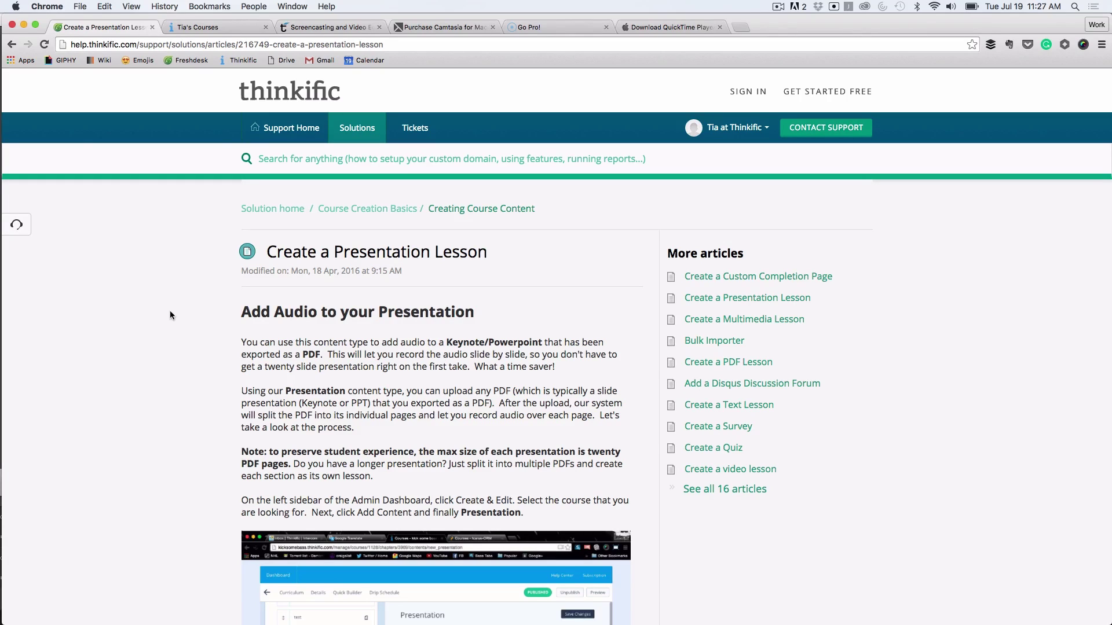
# Close the Create a Presentation Lesson help article after reading its audio instructions.
pyautogui.press('super+w')
# Export the husky Keynote deck as a PDF with Best image quality.
pyautogui.press('super+Tab')
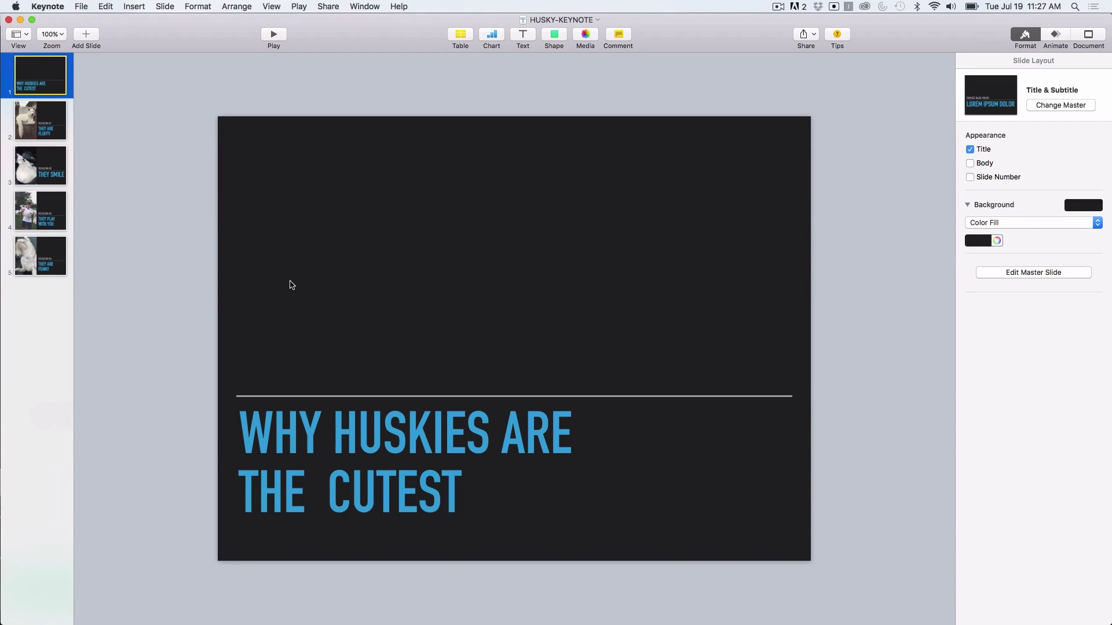
pyautogui.click(87, 7)
pyautogui.moveTo(141, 127)
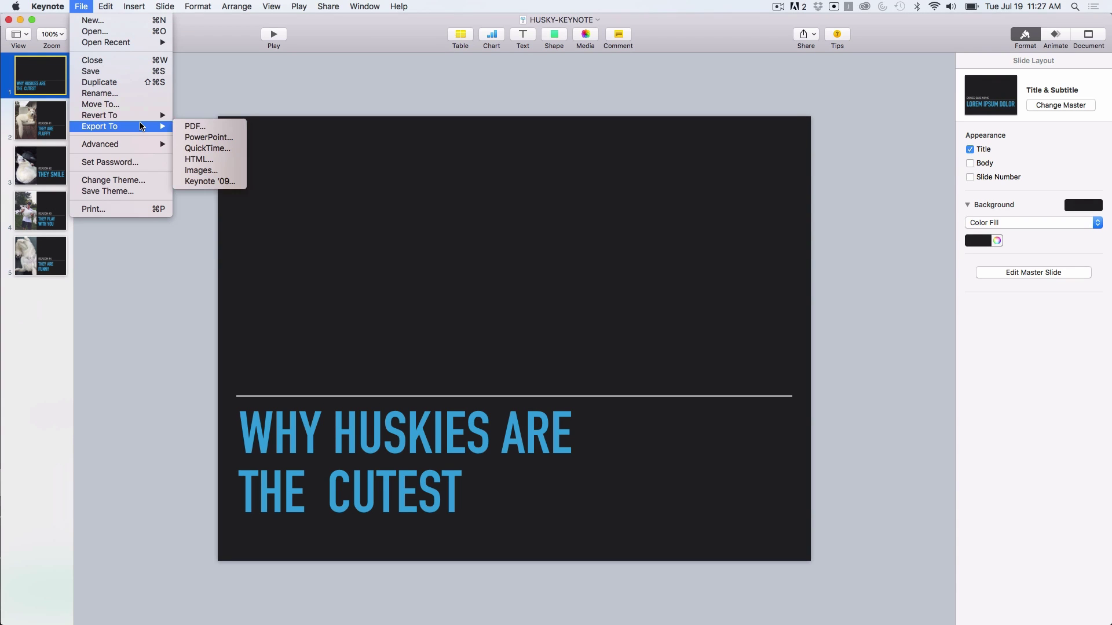
pyautogui.click(192, 127)
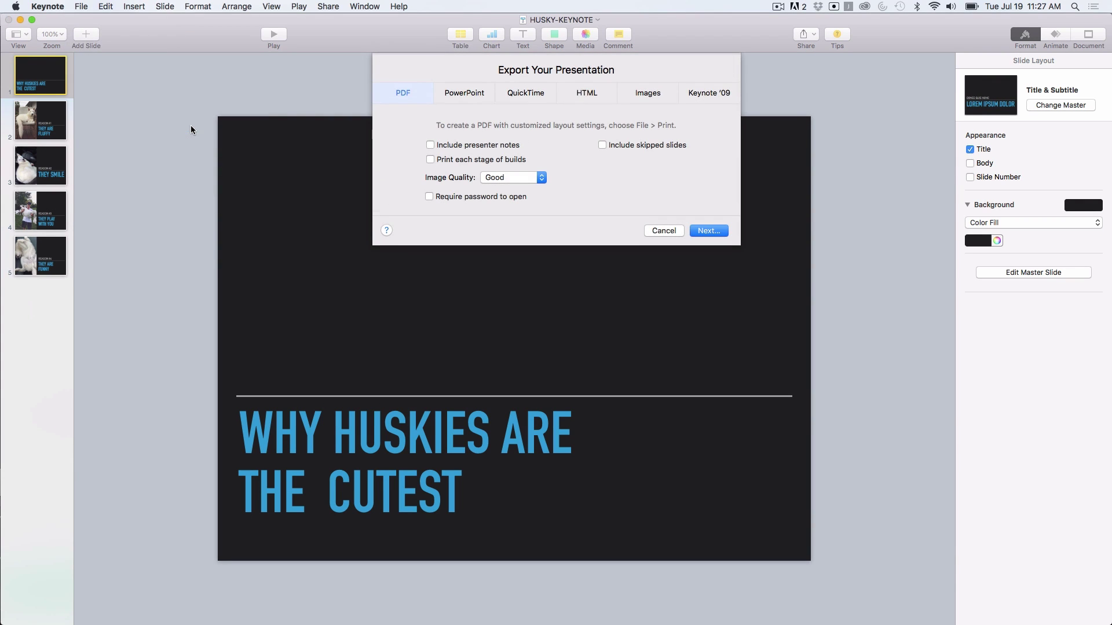
pyautogui.click(538, 180)
pyautogui.click(539, 198)
pyautogui.click(699, 232)
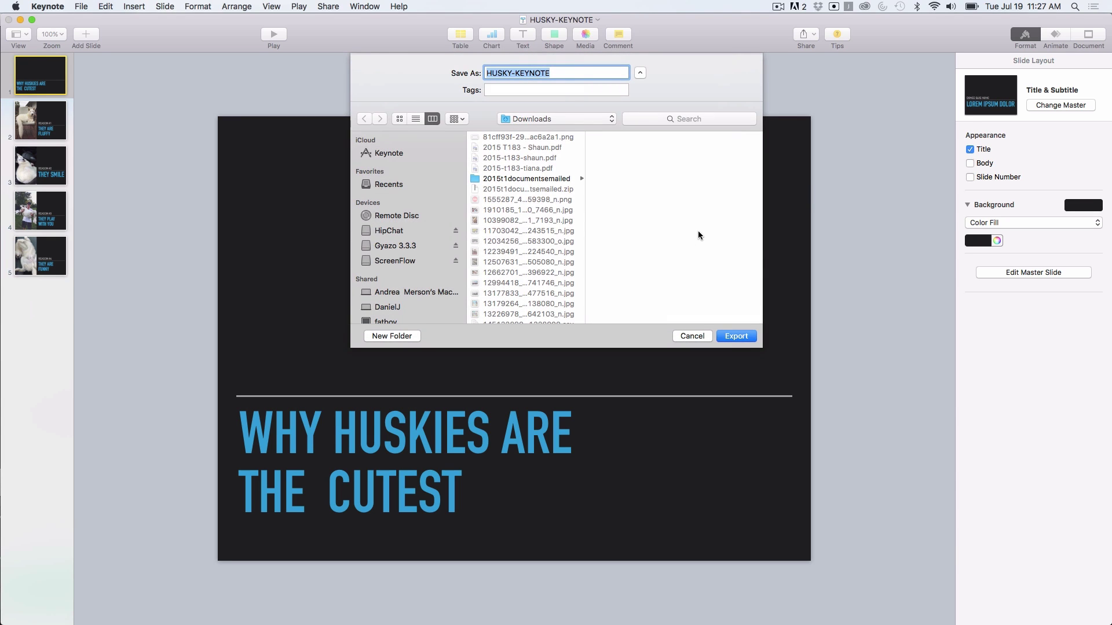
# Save the exported PDF to Downloads as HUSKY-KEYNOTE-UPLOAD.
pyautogui.press('Right')
pyautogui.write('-UPLO')
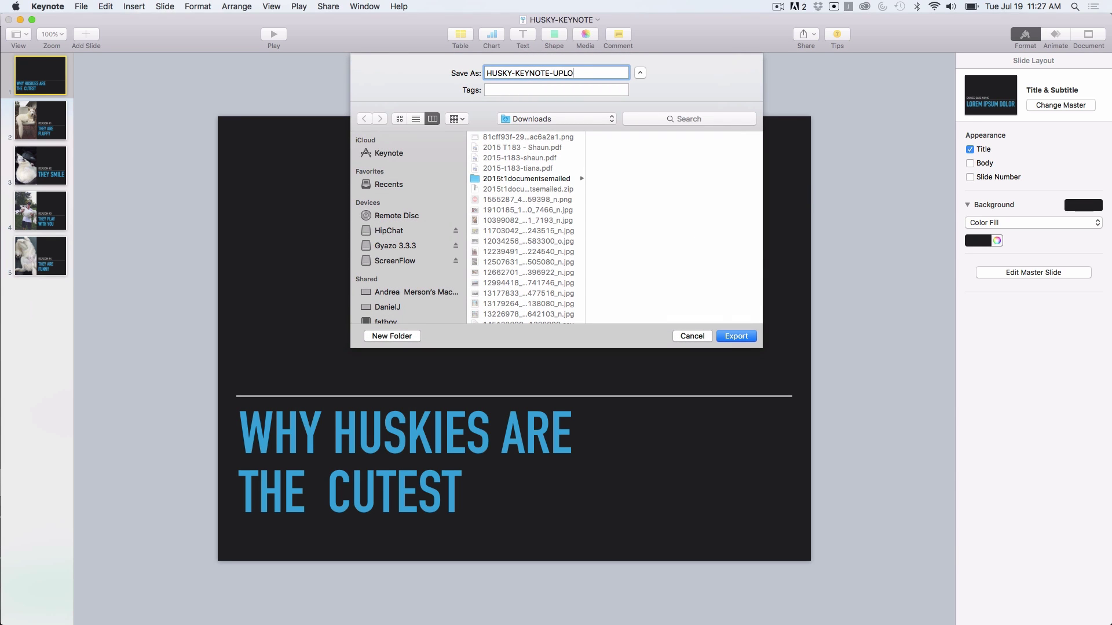
pyautogui.write('AD')
pyautogui.click(730, 337)
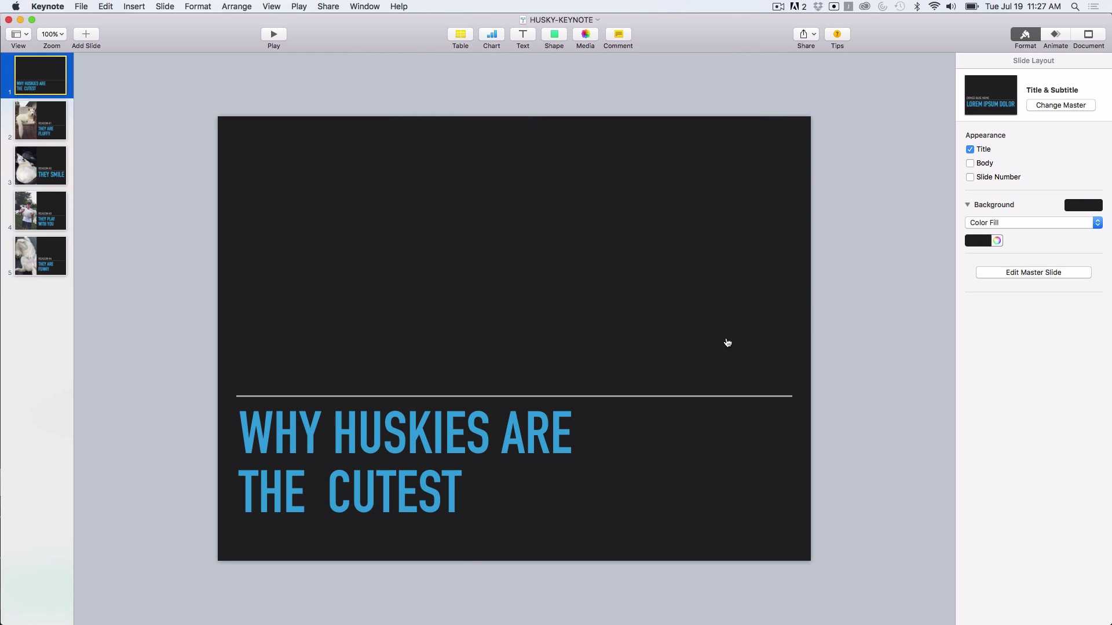
pyautogui.press('super+Tab')
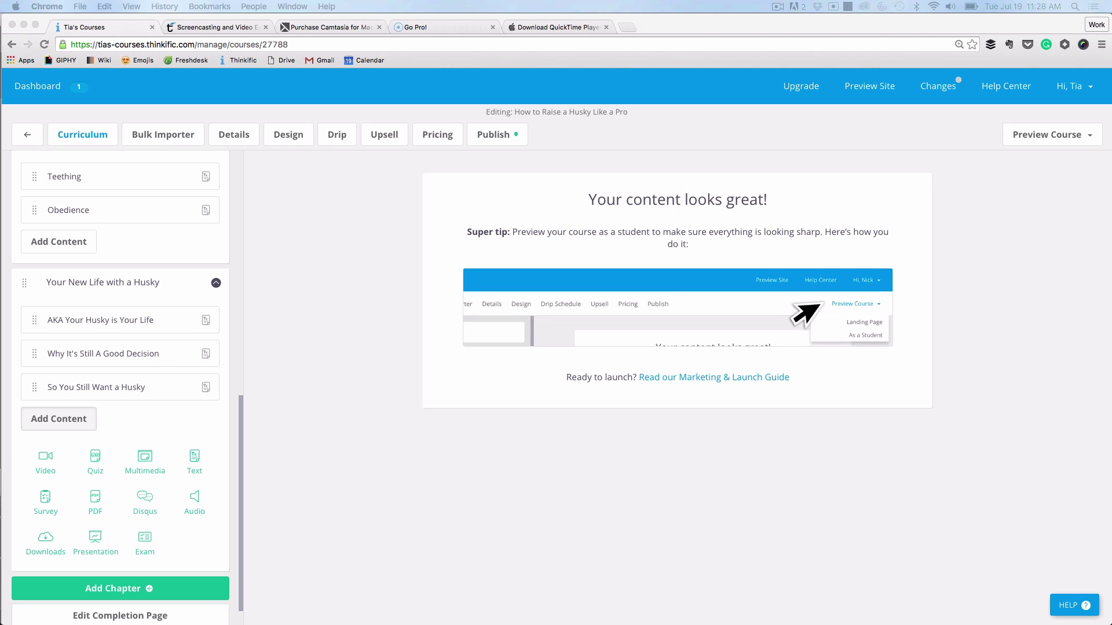
# Add a Presentation lesson at the end of the Your New Life with a Husky chapter.
pyautogui.click(76, 425)
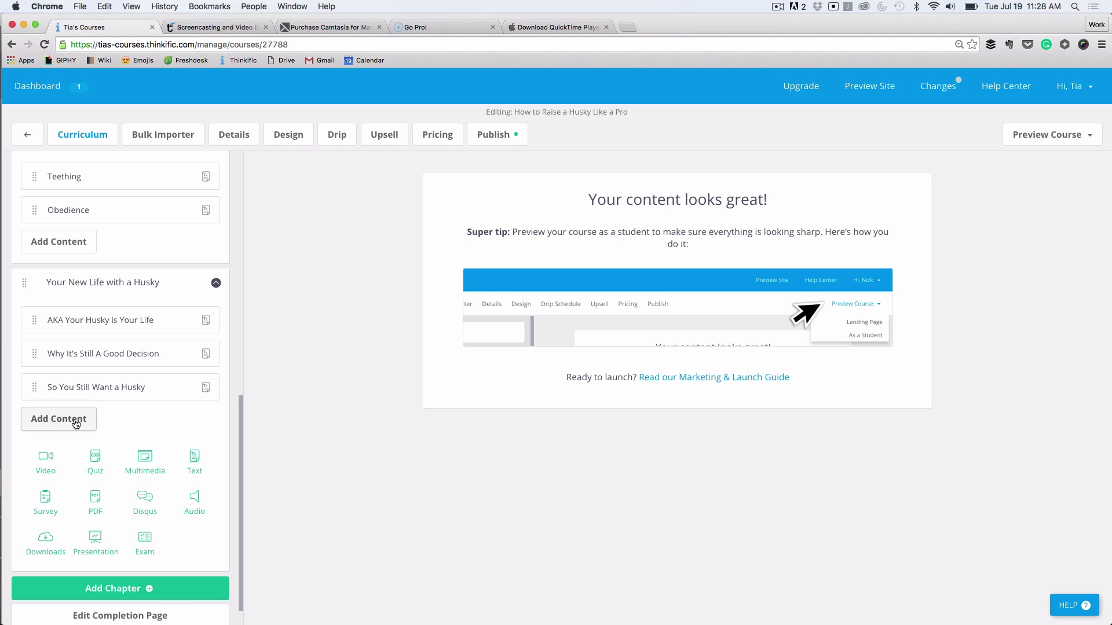
pyautogui.click(76, 424)
pyautogui.click(76, 516)
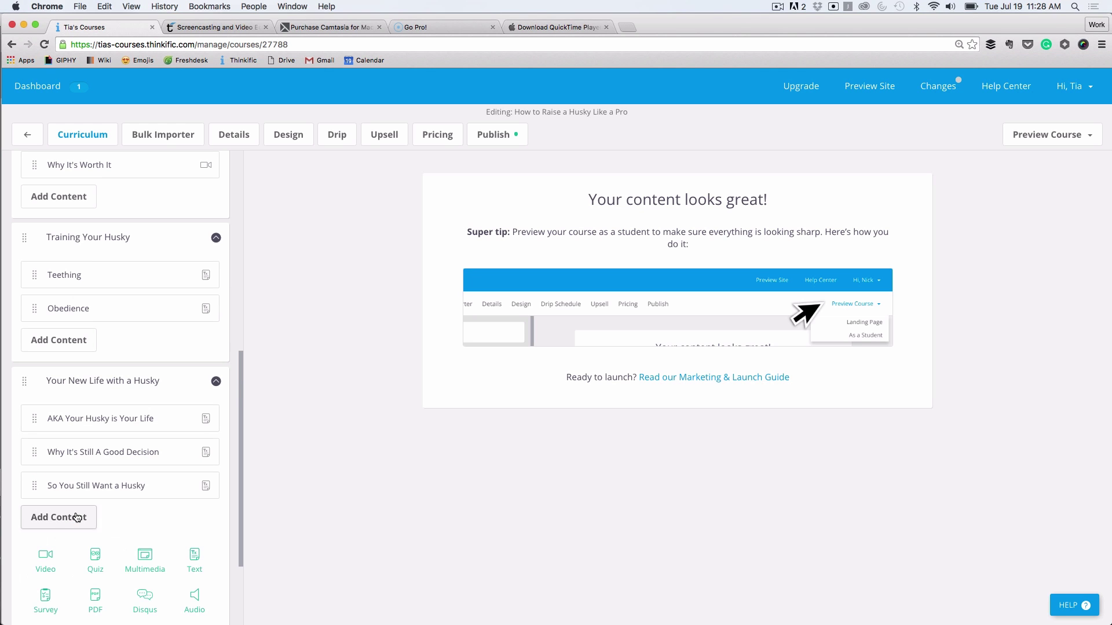
pyautogui.scroll(-3, 123, 506)
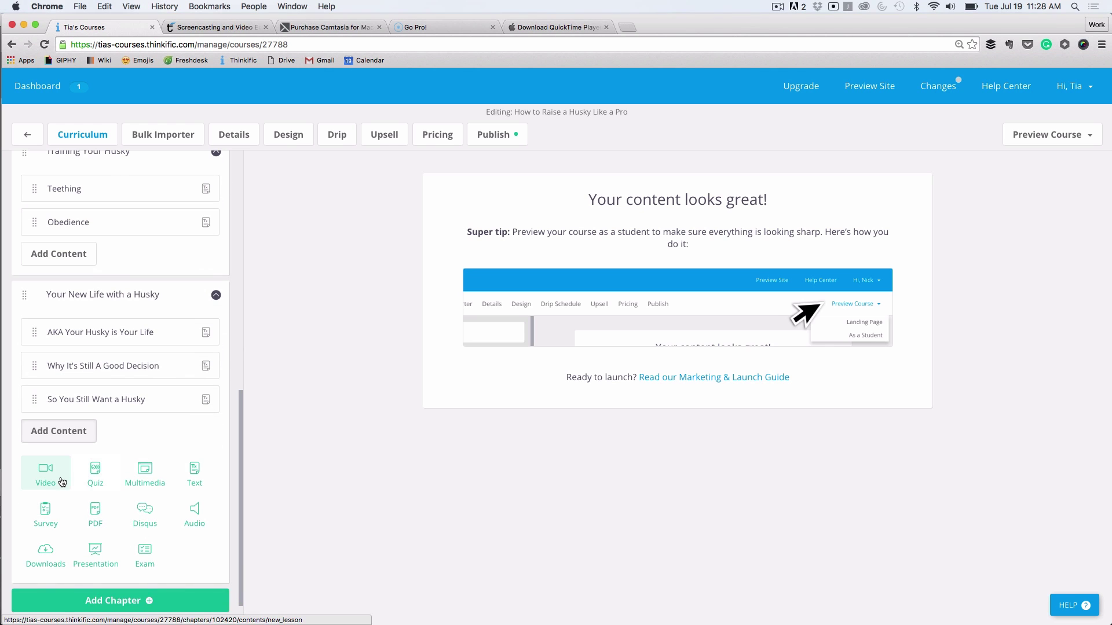
pyautogui.click(96, 553)
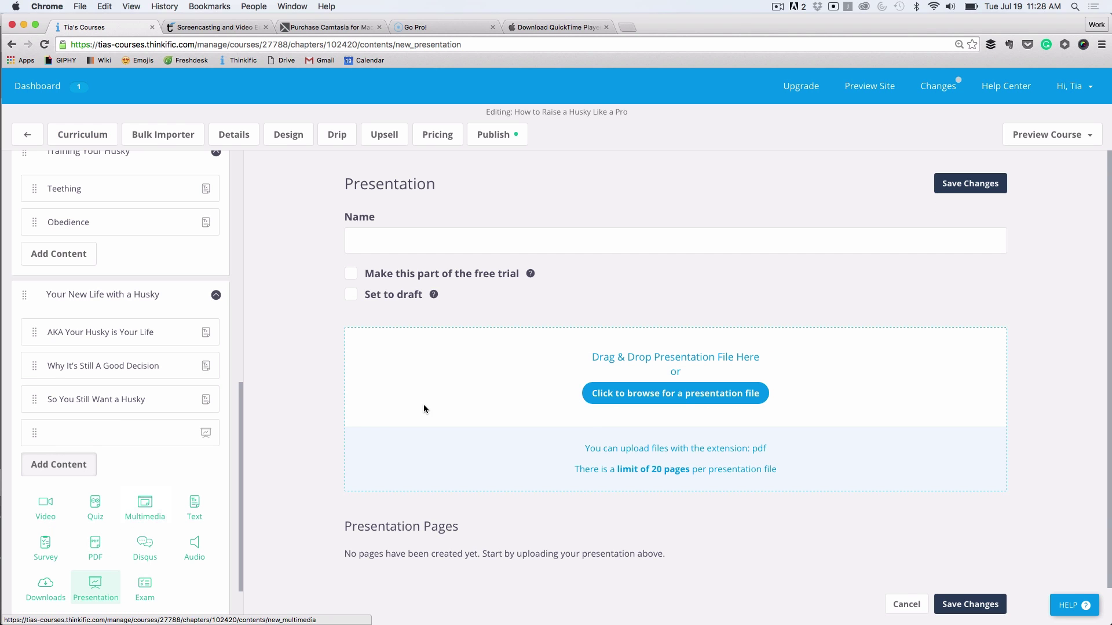
# Upload HUSKY-KEYNOTE-UPLOAD.pdf and rename the lesson 'Why Huskies Are the Cutest'.
pyautogui.click(665, 382)
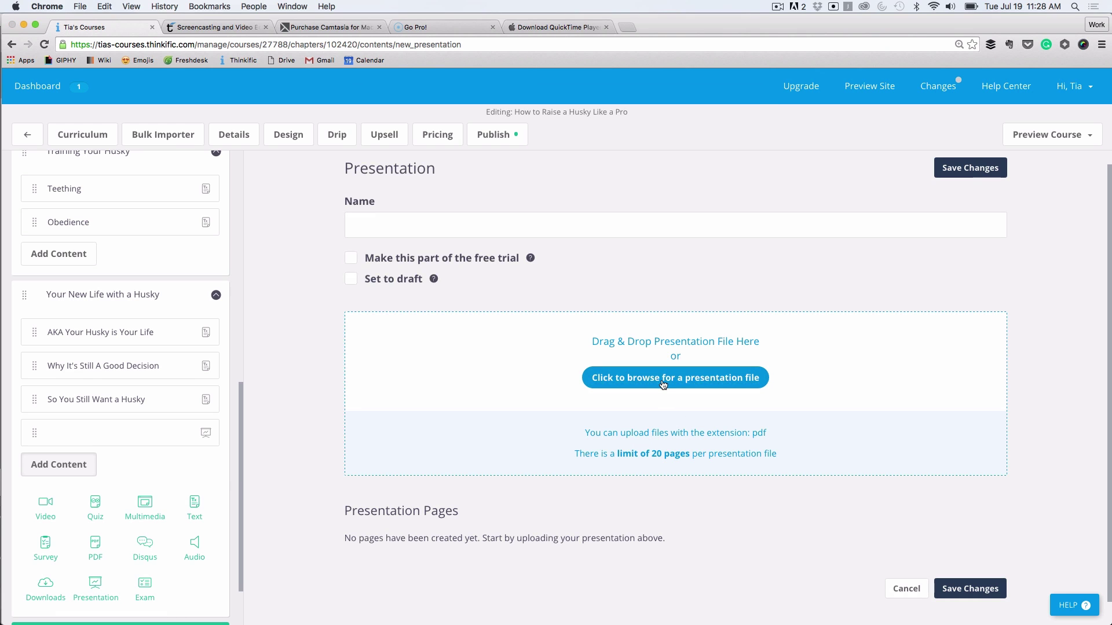
pyautogui.click(723, 77)
pyautogui.write('husky')
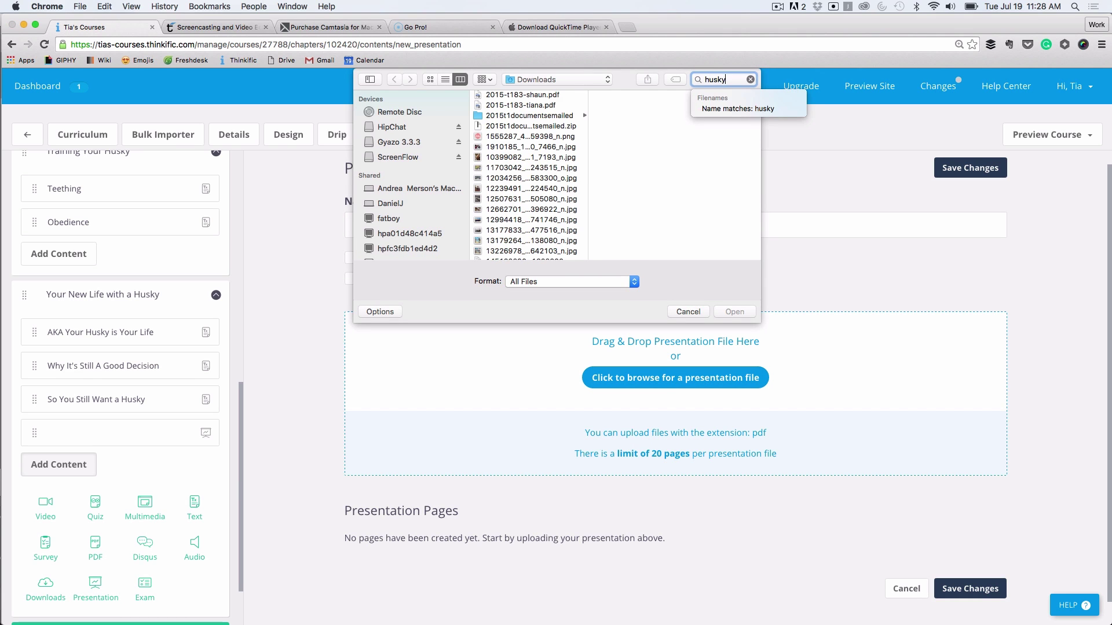
pyautogui.click(537, 160)
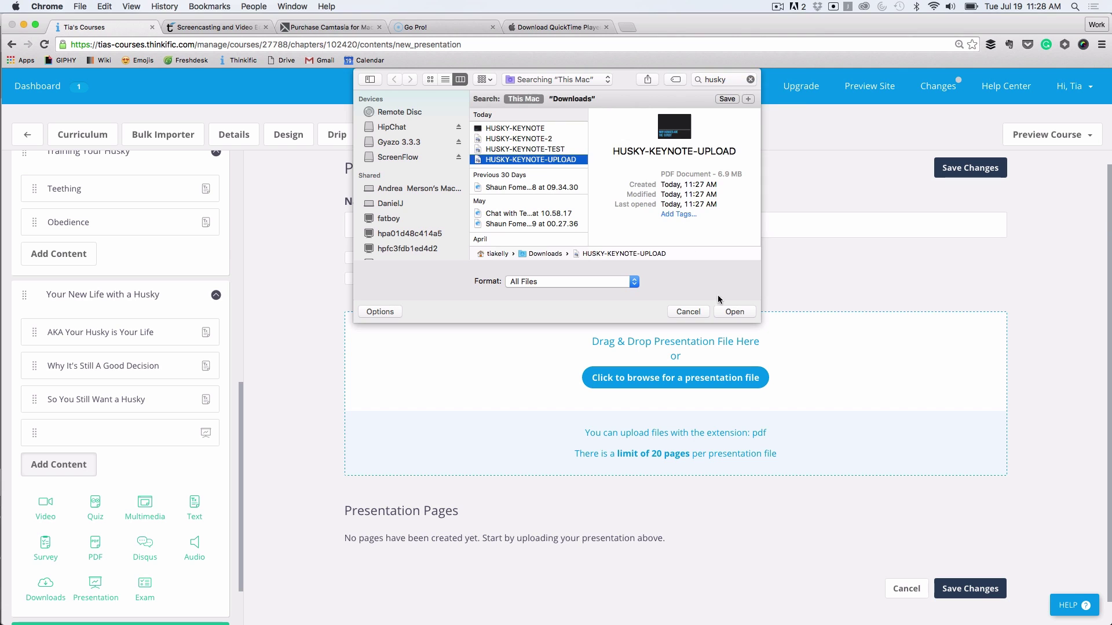
pyautogui.click(732, 311)
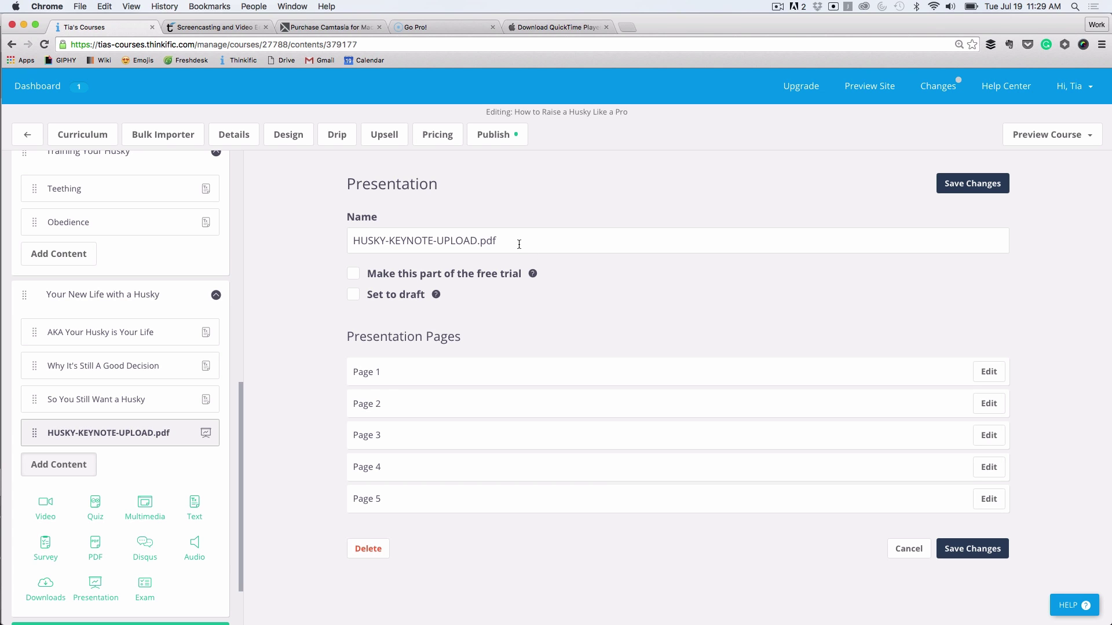
pyautogui.tripleClick(518, 244)
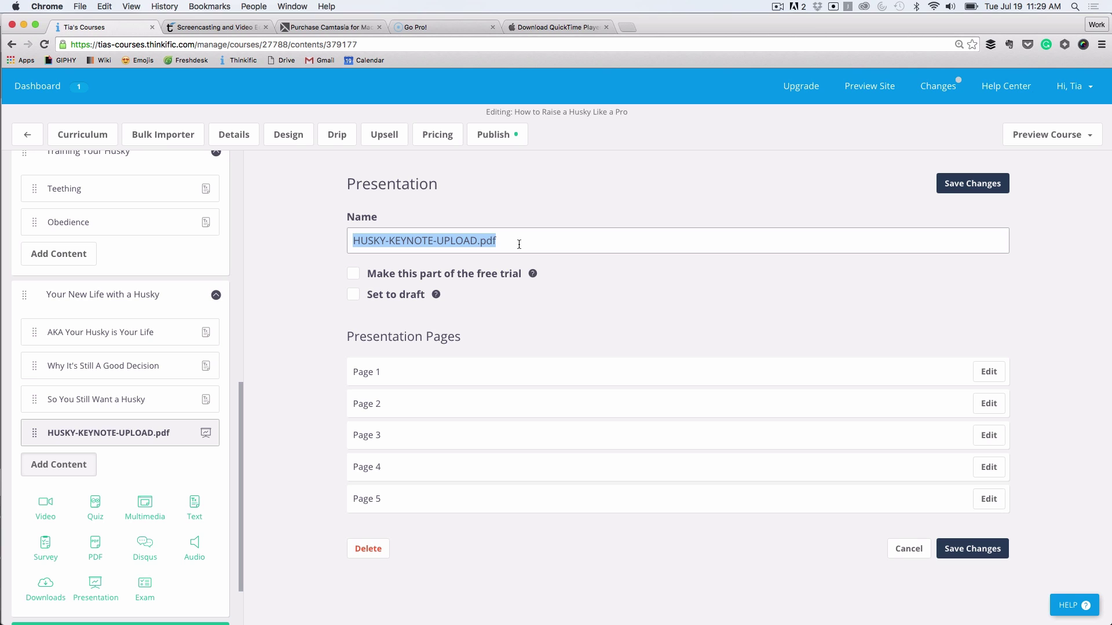
pyautogui.write('Why Huskies Are the Cutest')
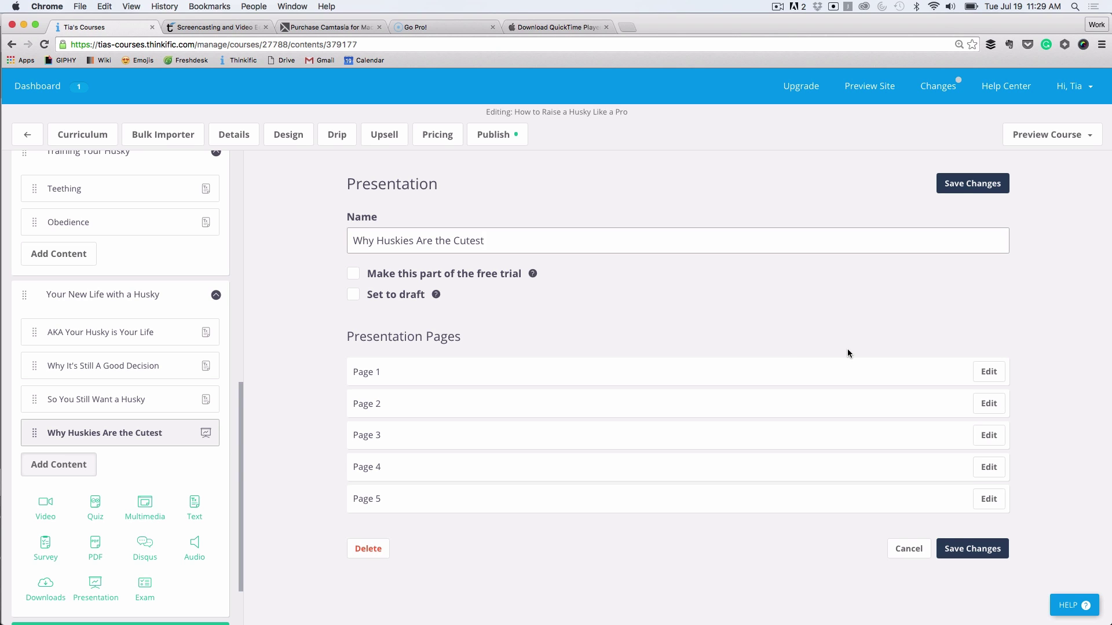
# Record and save a 7-second audio narration on Page 1, then save the lesson.
pyautogui.click(989, 372)
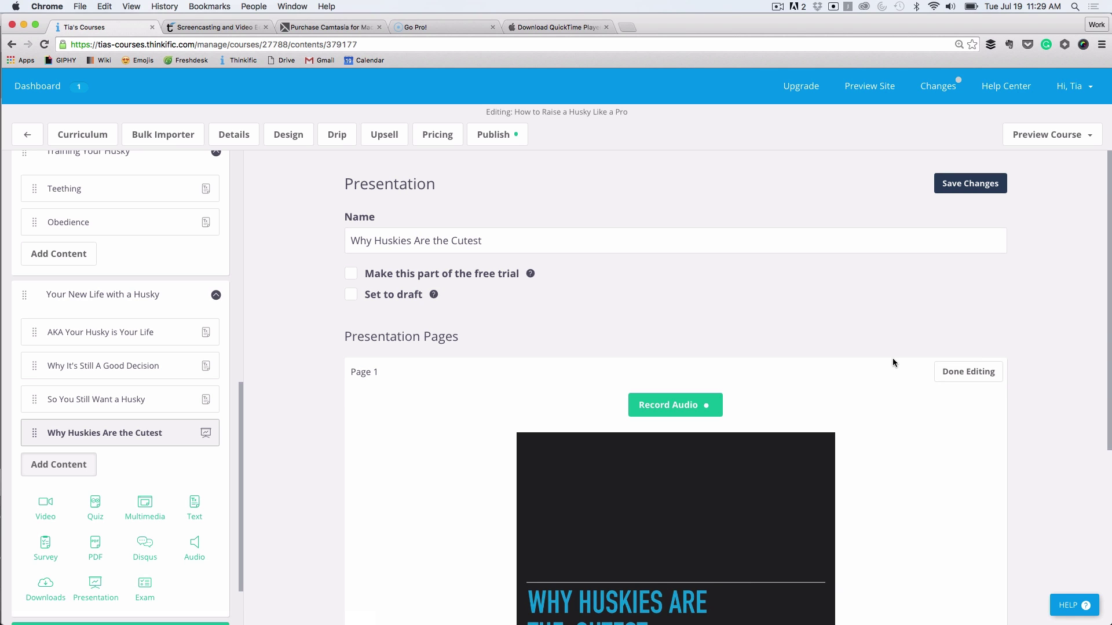
pyautogui.scroll(-1, 673, 363)
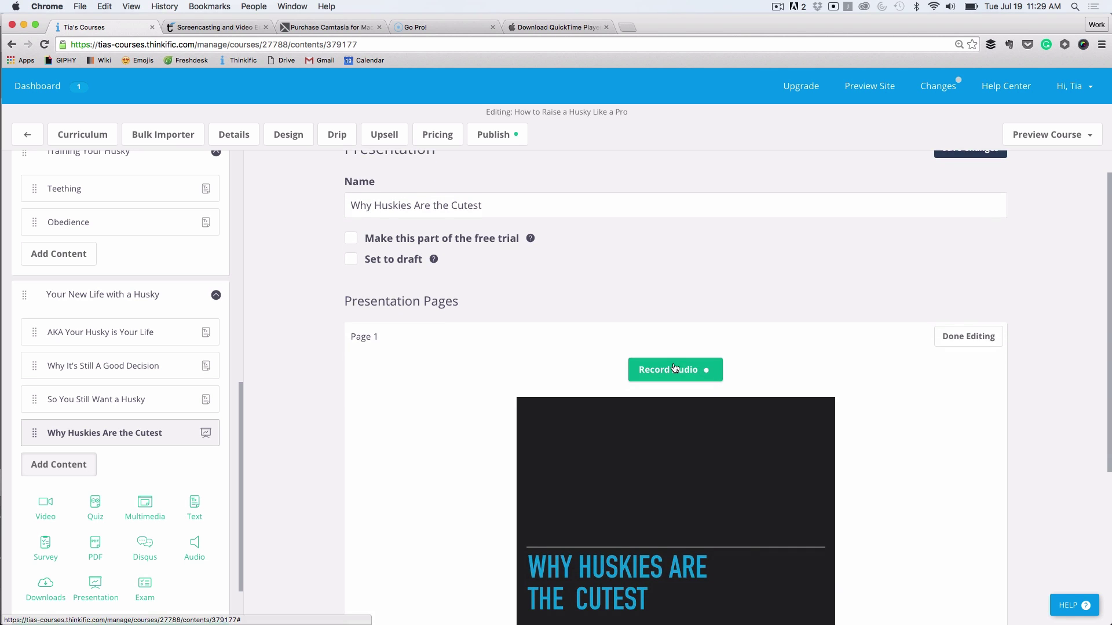
pyautogui.click(669, 374)
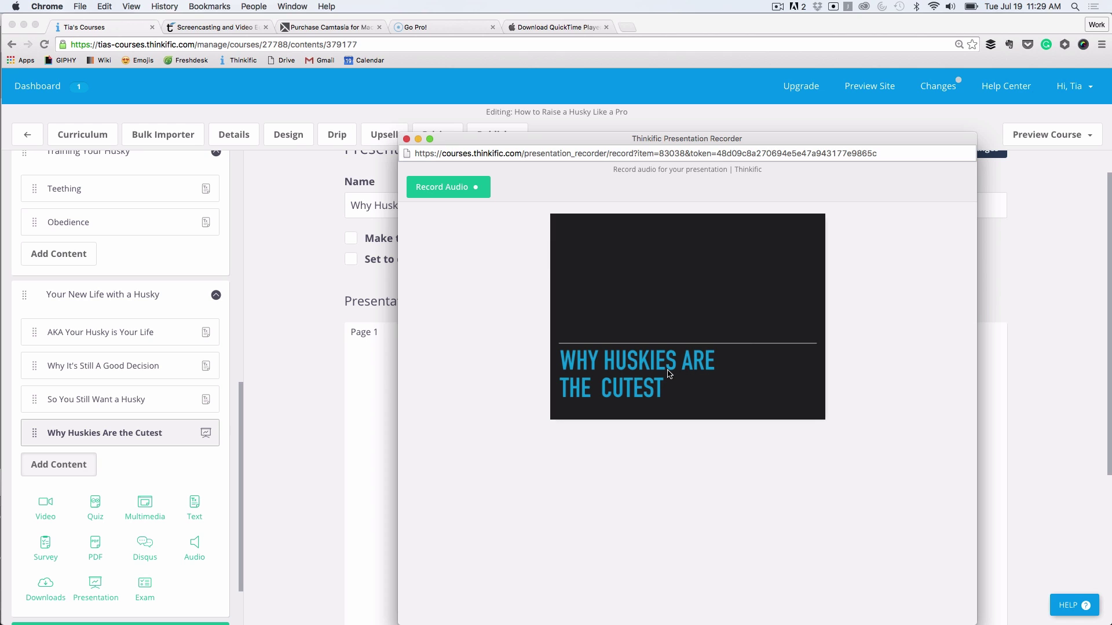
pyautogui.click(457, 193)
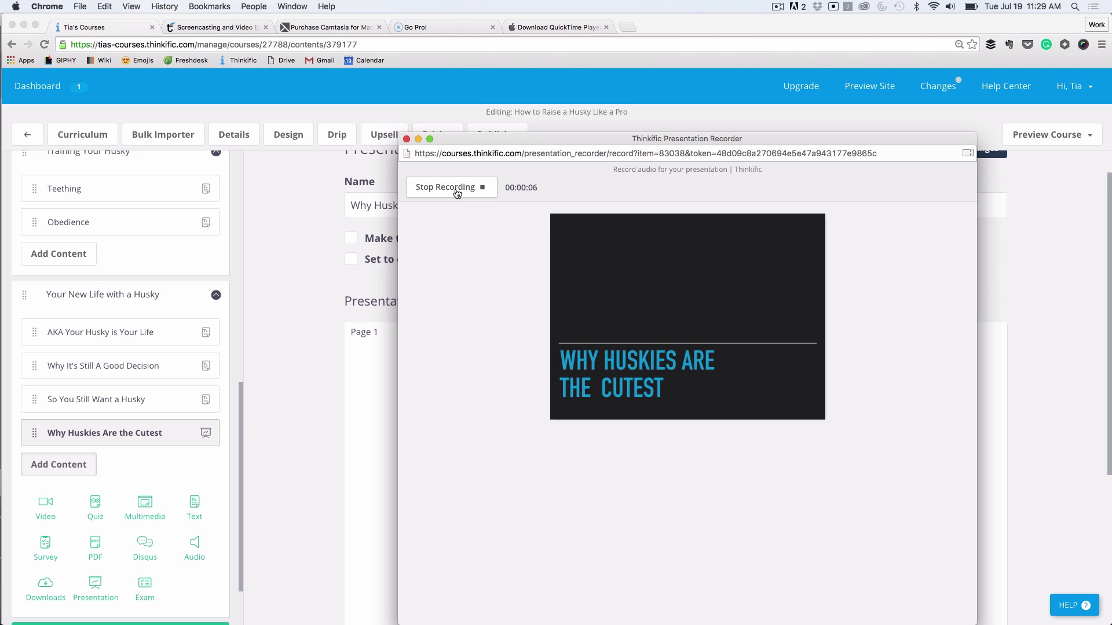
pyautogui.click(472, 194)
pyautogui.click(513, 195)
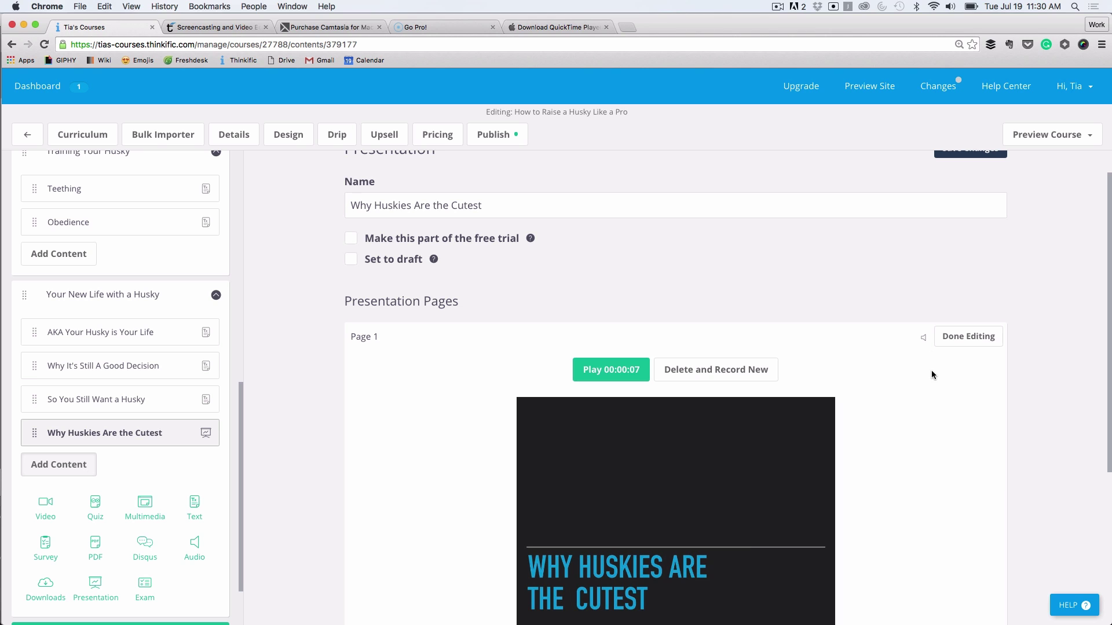
pyautogui.click(966, 337)
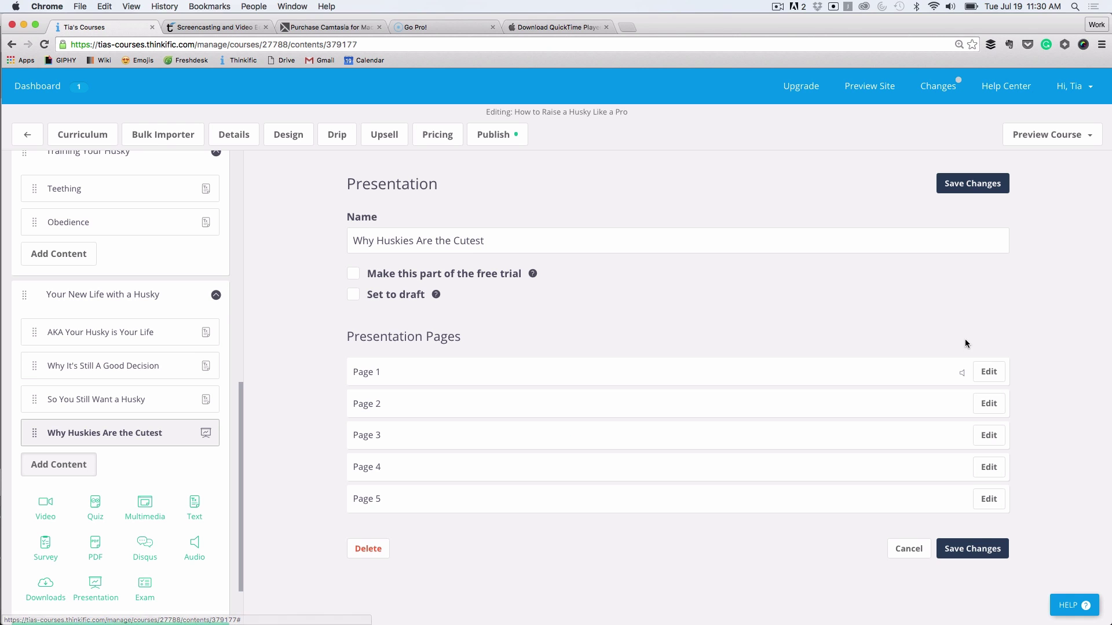
pyautogui.click(978, 550)
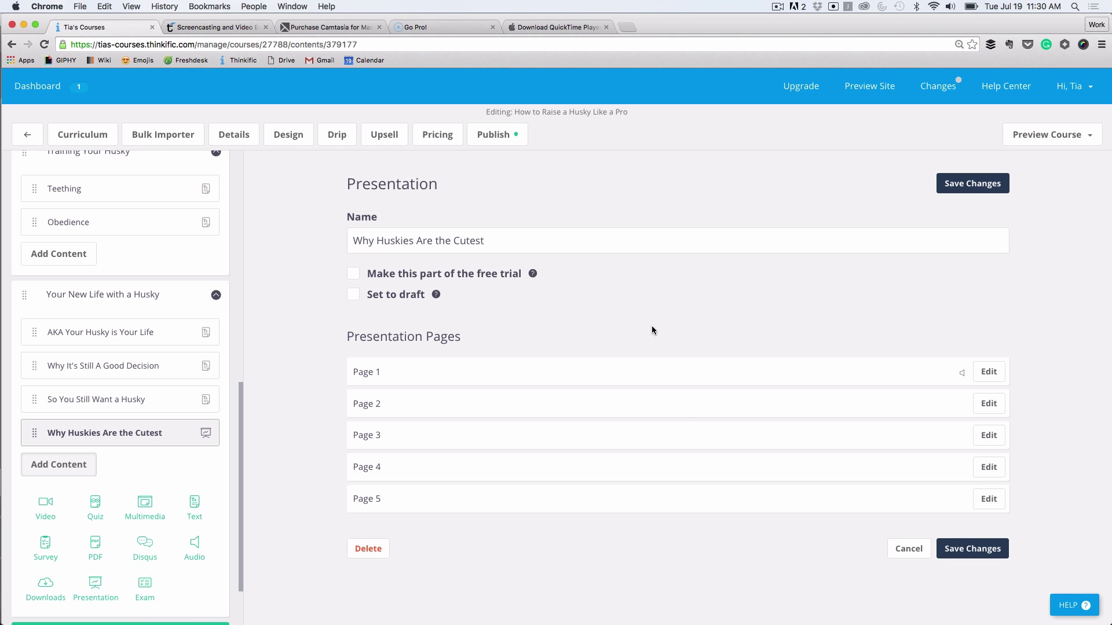
# Preview the Why Huskies Are the Cutest lesson as a student, then view the ScreenFlow tab.
pyautogui.click(1022, 139)
pyautogui.click(1025, 173)
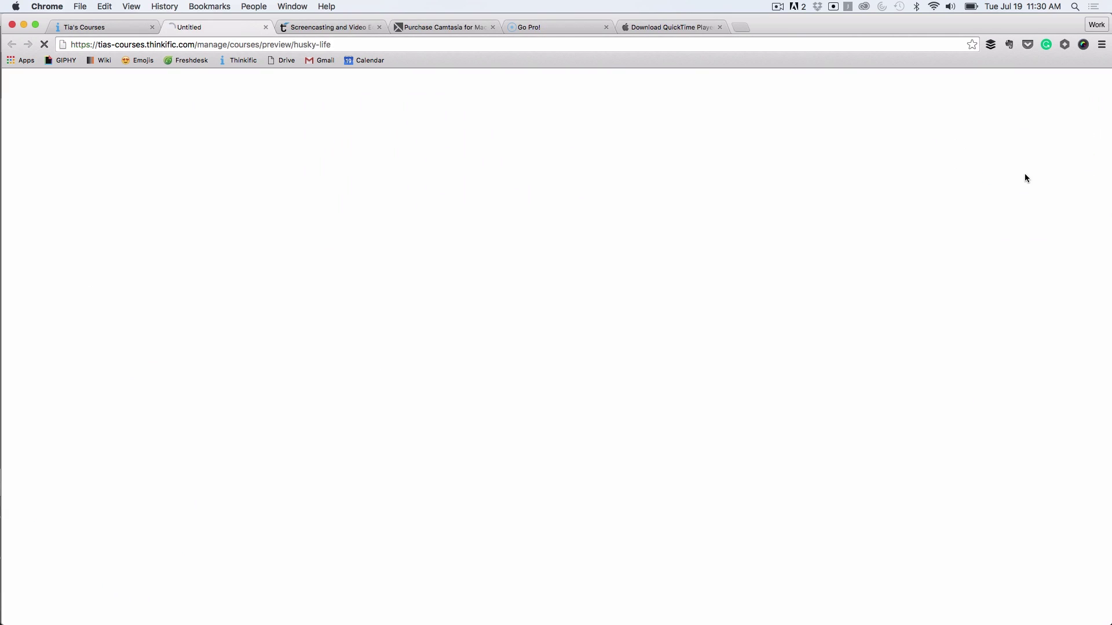
pyautogui.click(157, 433)
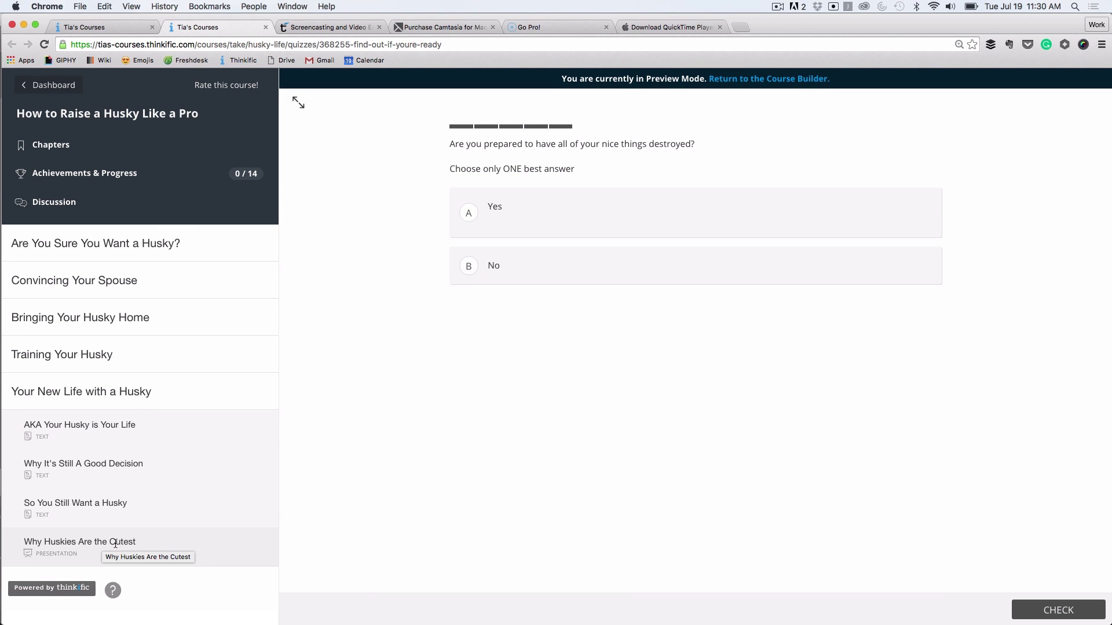
pyautogui.click(115, 543)
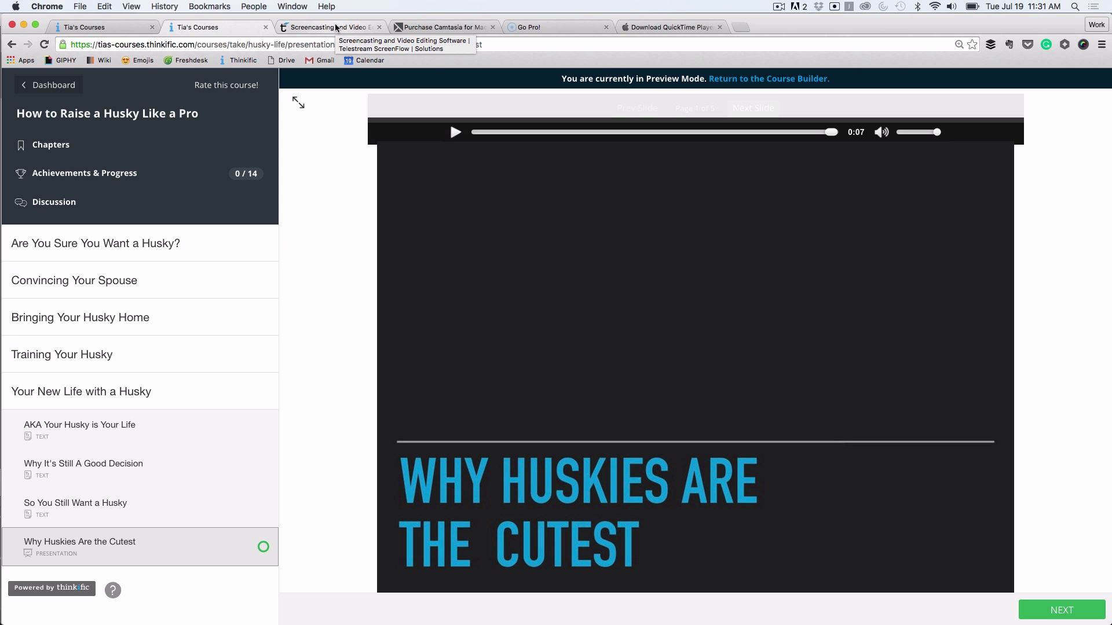
pyautogui.click(336, 29)
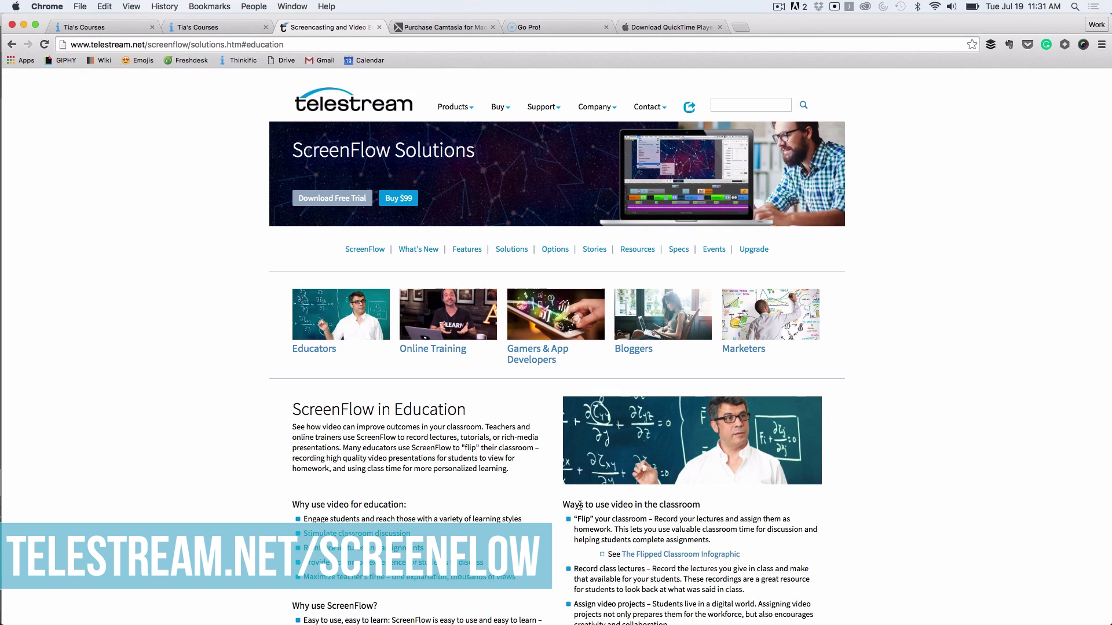
# Switch to the next browser tab with the Camtasia for Mac store page.
pyautogui.hotkey('ctrl', 'Tab')
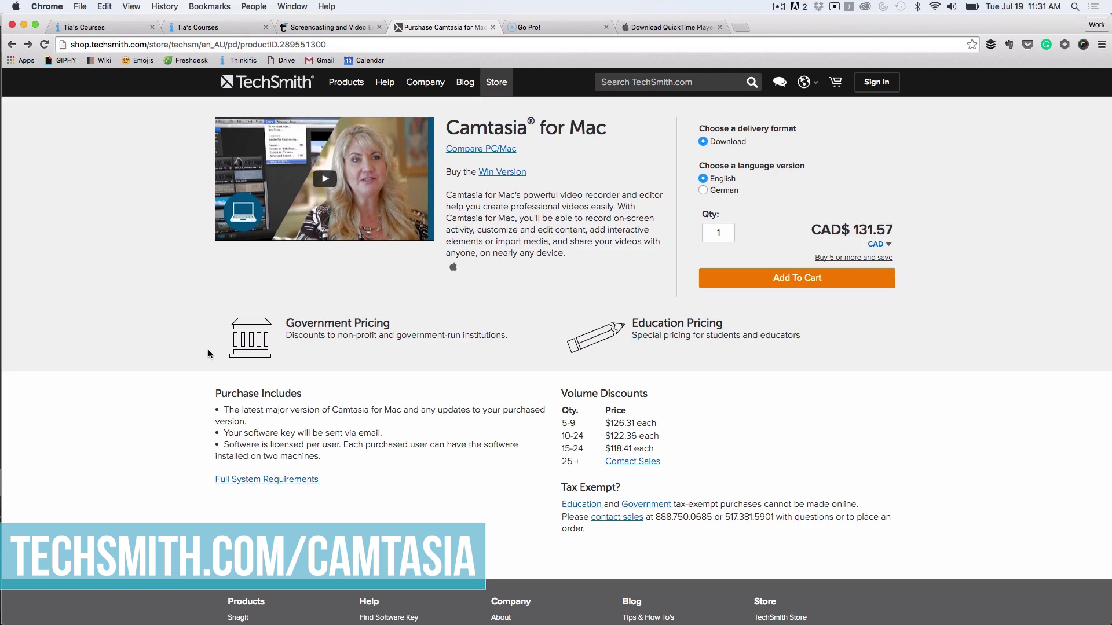
# Switch to the 'Go Pro!' Screencast-O-Matic upgrade tab.
pyautogui.click(573, 32)
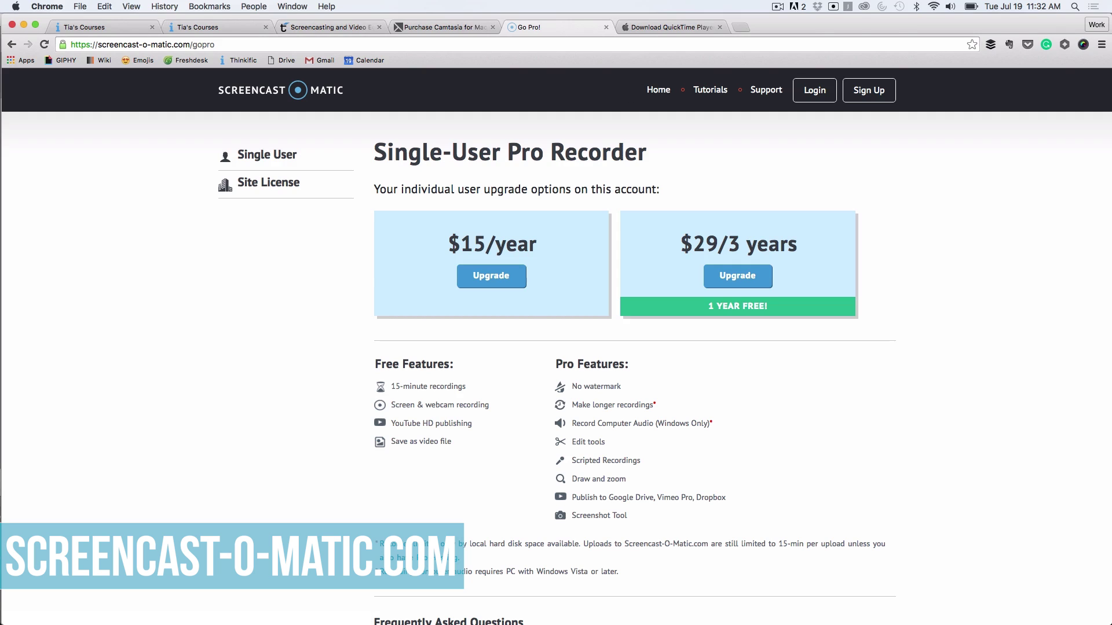
# Switch to the 'Download QuickTime Player' tab.
pyautogui.click(676, 26)
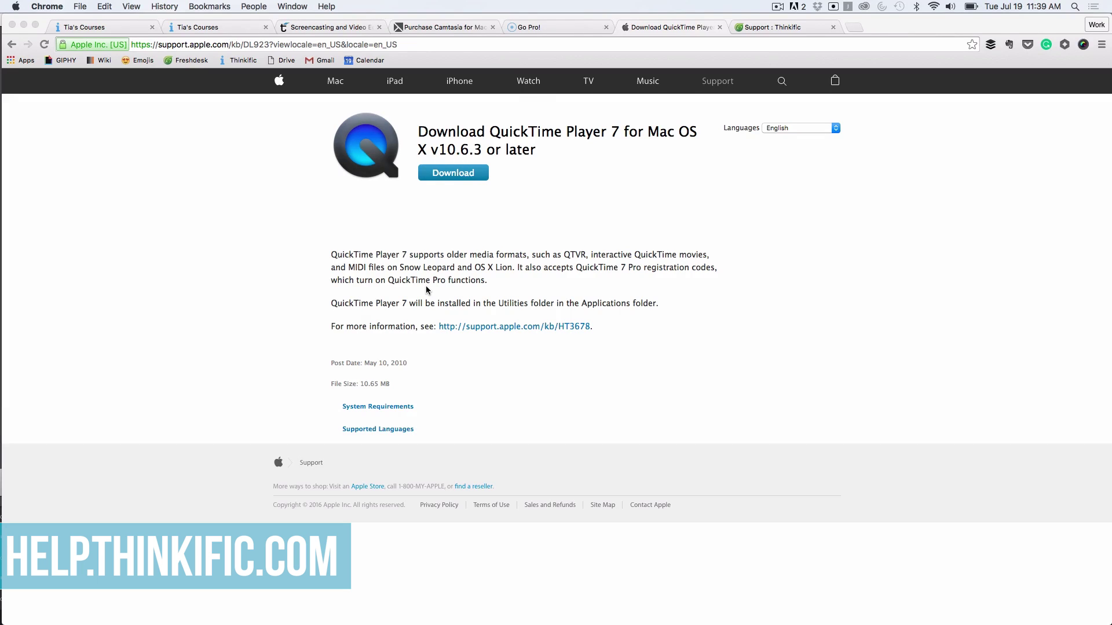
# Switch to the 'Support : Thinkific' tab showing the Help Center home page.
pyautogui.click(769, 27)
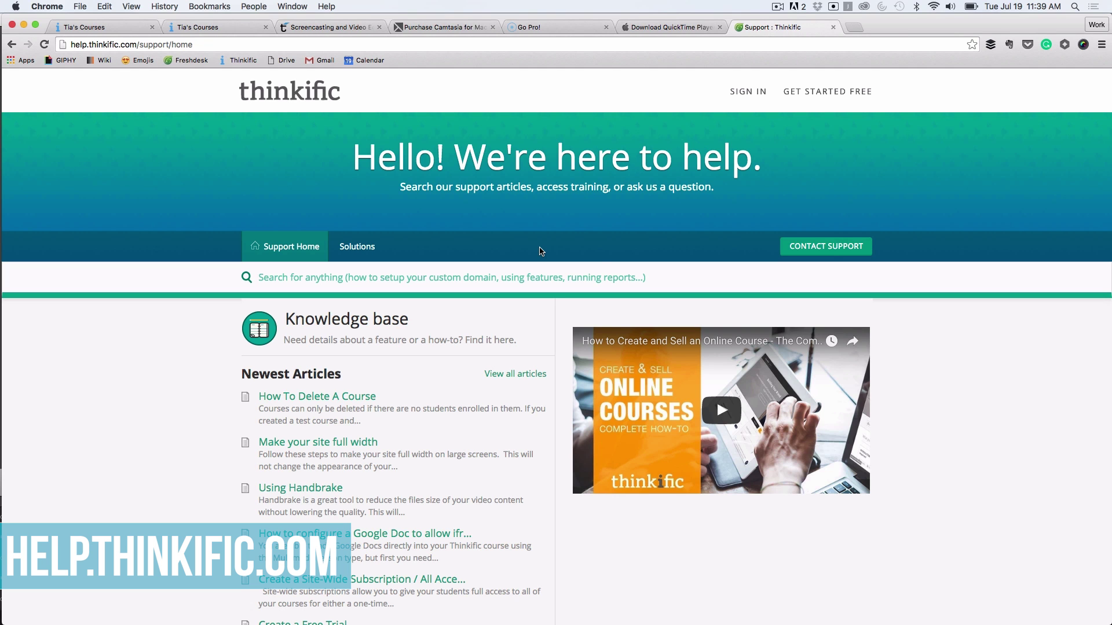